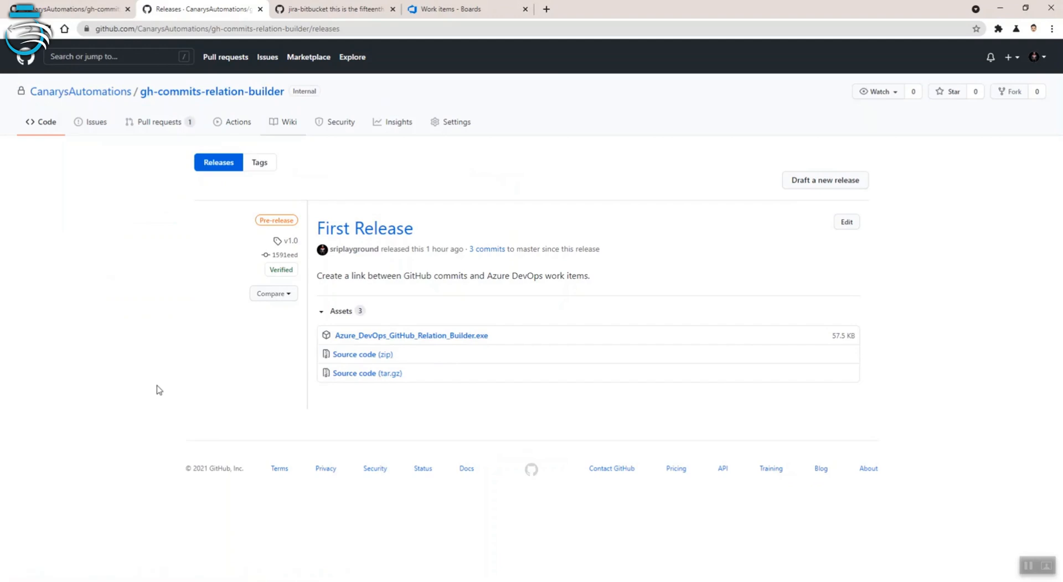
# Open the gh-commits-relation-builder wiki separately, skim its setup steps, and close it again
pyautogui.middleClick(296, 125)
pyautogui.click(314, 10)
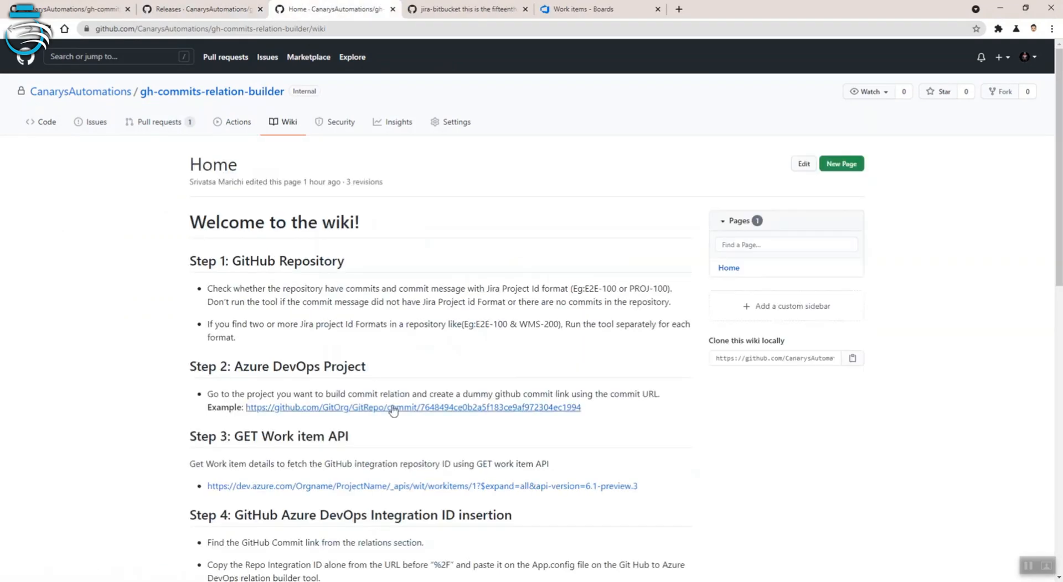
pyautogui.scroll(-8, 392, 407)
pyautogui.scroll(8, 391, 408)
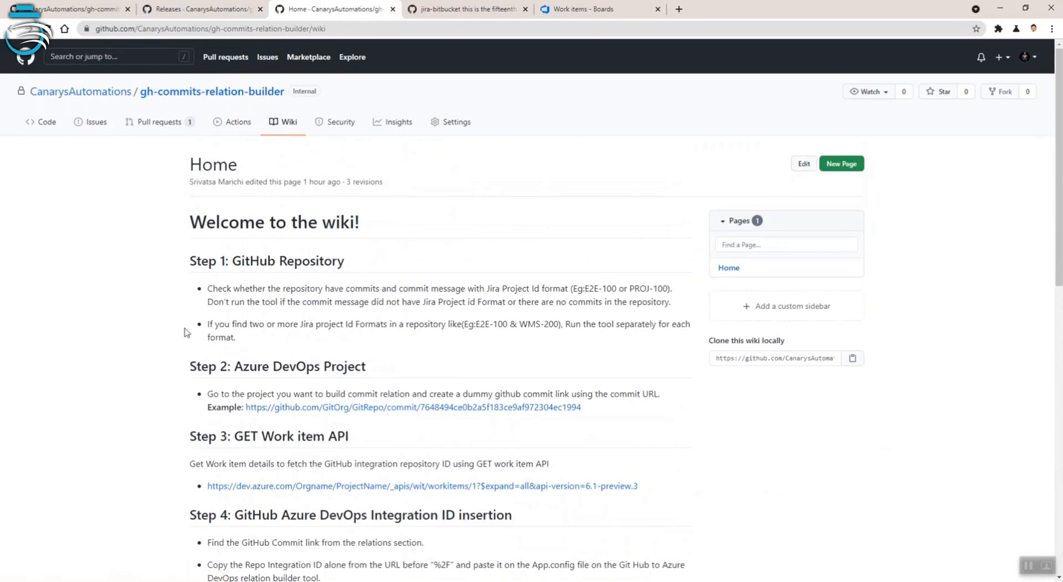
pyautogui.middleClick(301, 16)
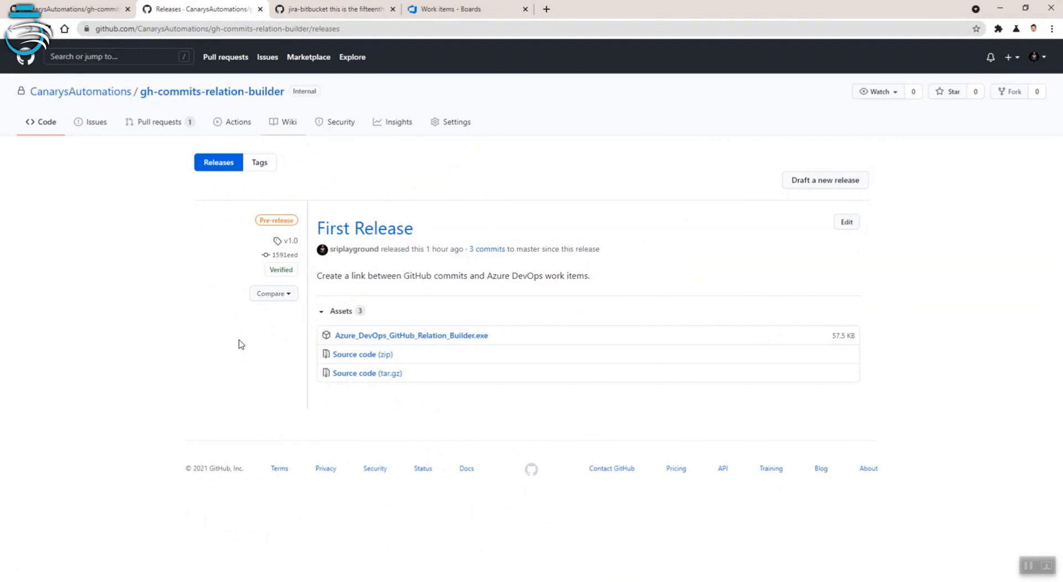
# Review the commit history of the jira-to-bitbucket master branch for Jira project IDs in the commit messages
pyautogui.click(339, 10)
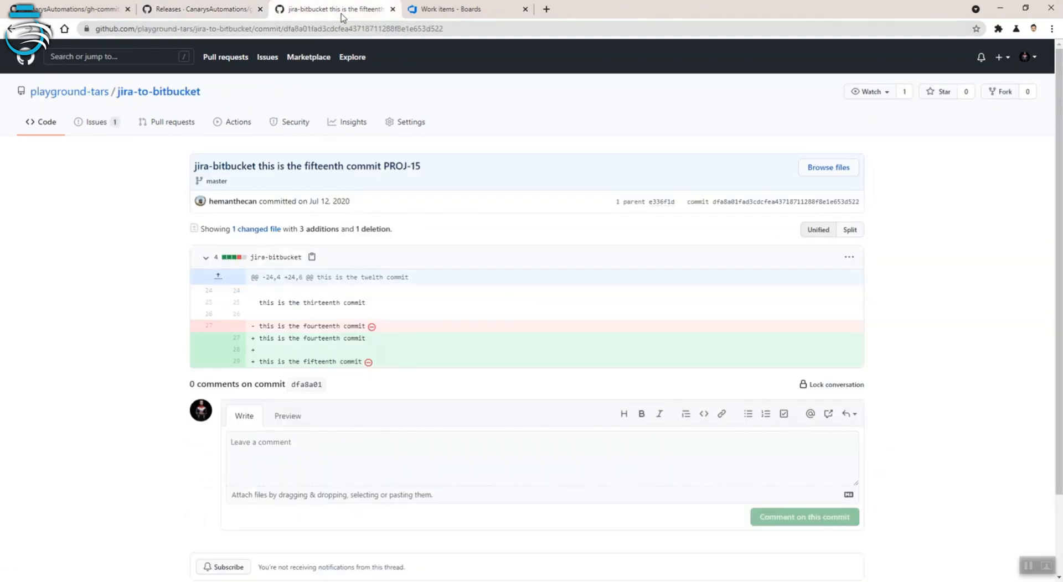
pyautogui.click(10, 30)
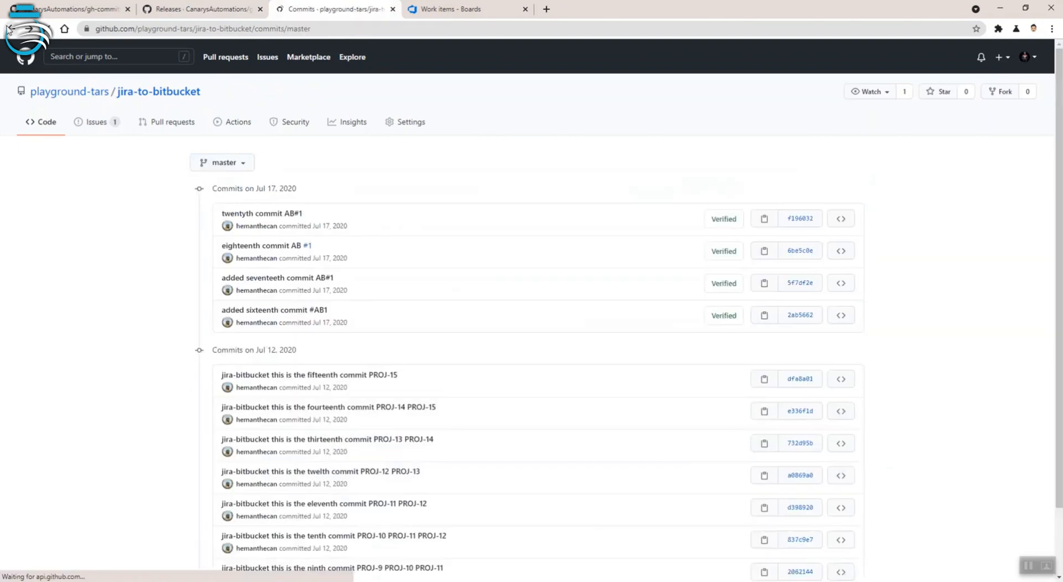
pyautogui.scroll(2, 244, 332)
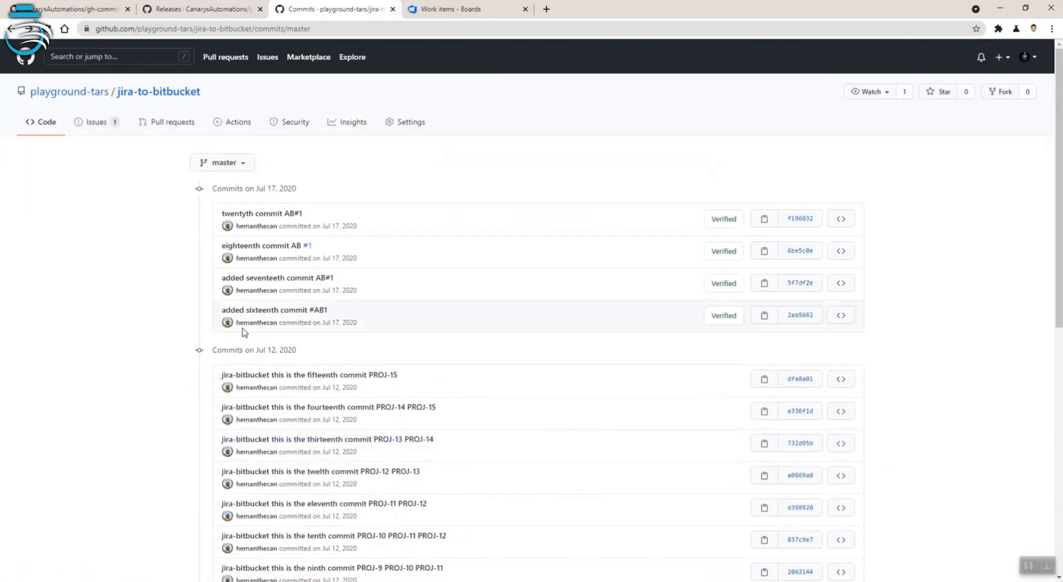
pyautogui.scroll(-4, 244, 332)
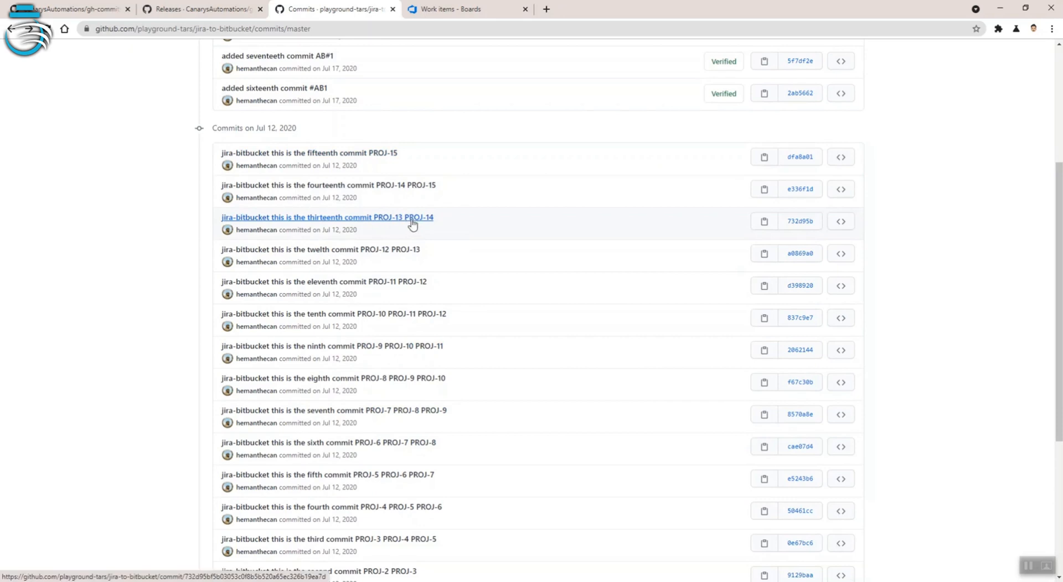
pyautogui.scroll(4, 418, 396)
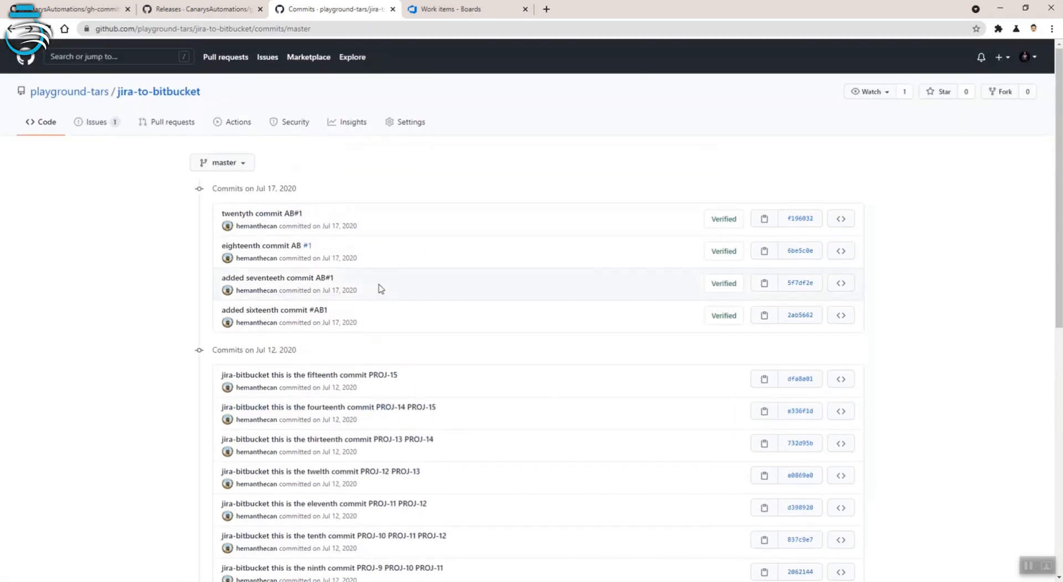
pyautogui.scroll(-4, 378, 372)
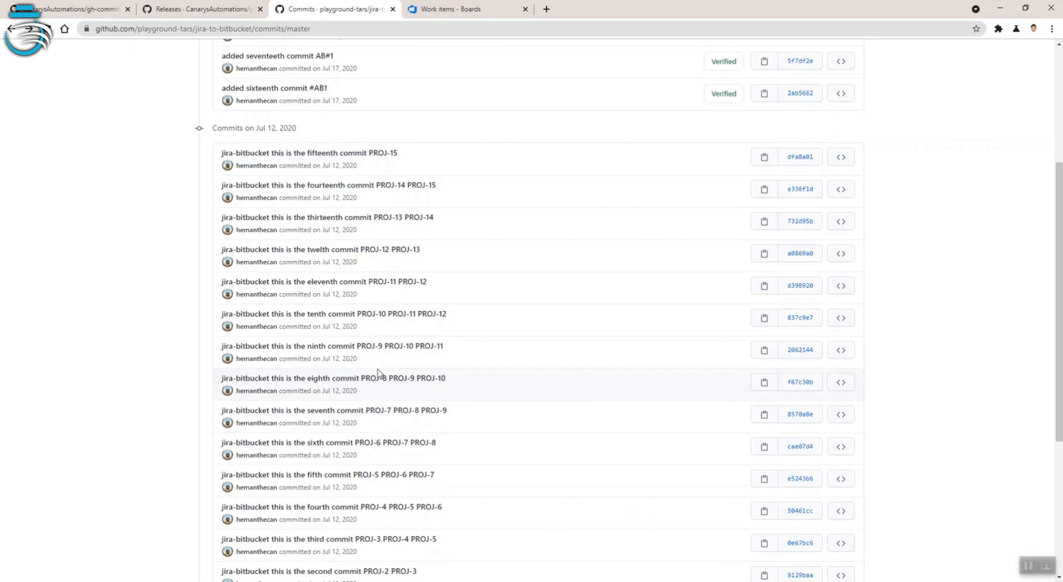
# Inspect the message of the fifteenth commit, tagged PROJ-15, and return to the commit history
pyautogui.click(381, 154)
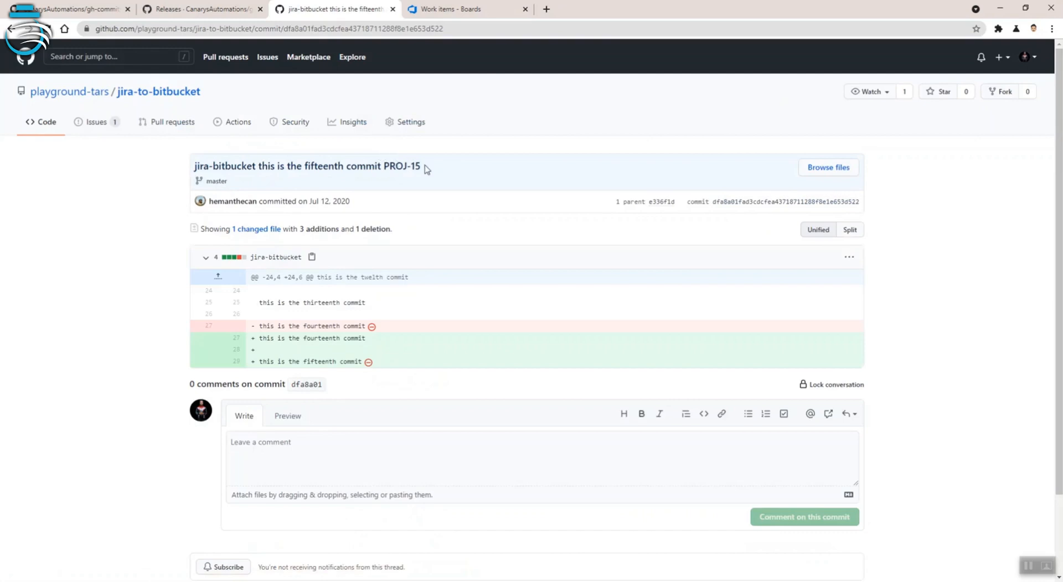
pyautogui.moveTo(425, 168); pyautogui.dragTo(195, 171)
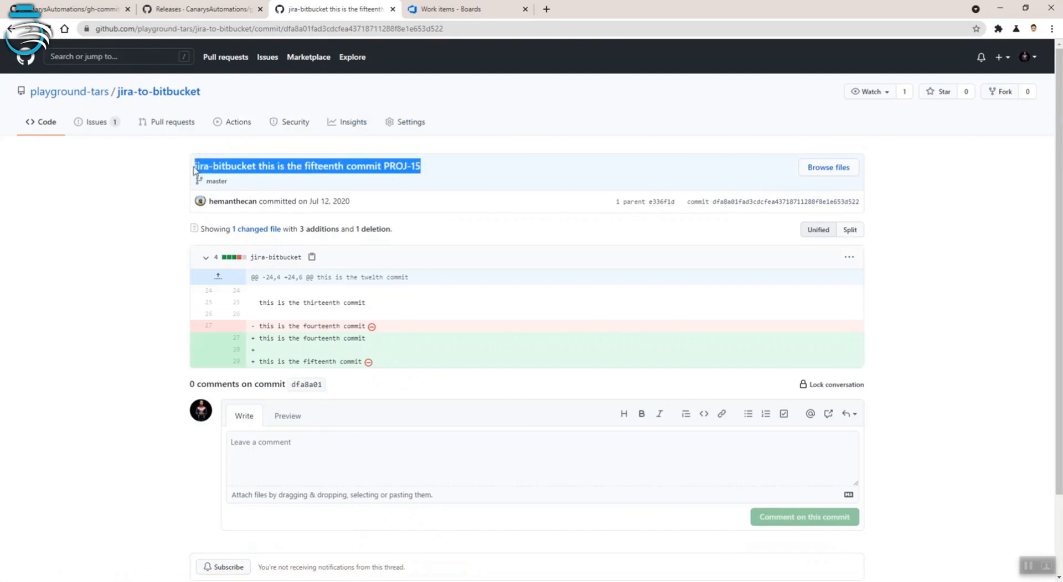
pyautogui.click(159, 180)
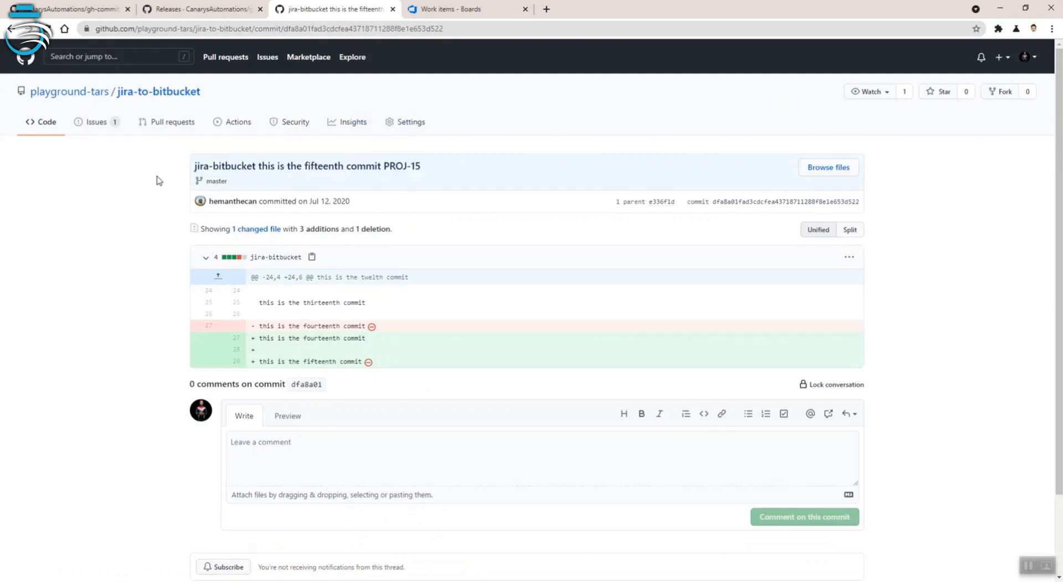
pyautogui.scroll(-2, 156, 178)
pyautogui.scroll(2, 156, 178)
pyautogui.click(10, 29)
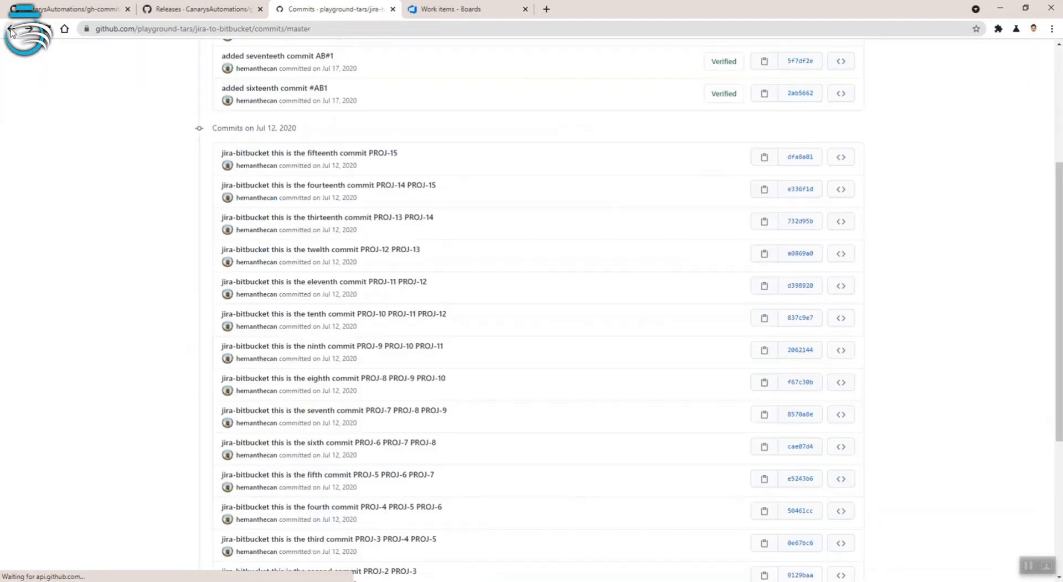
pyautogui.scroll(2, 563, 288)
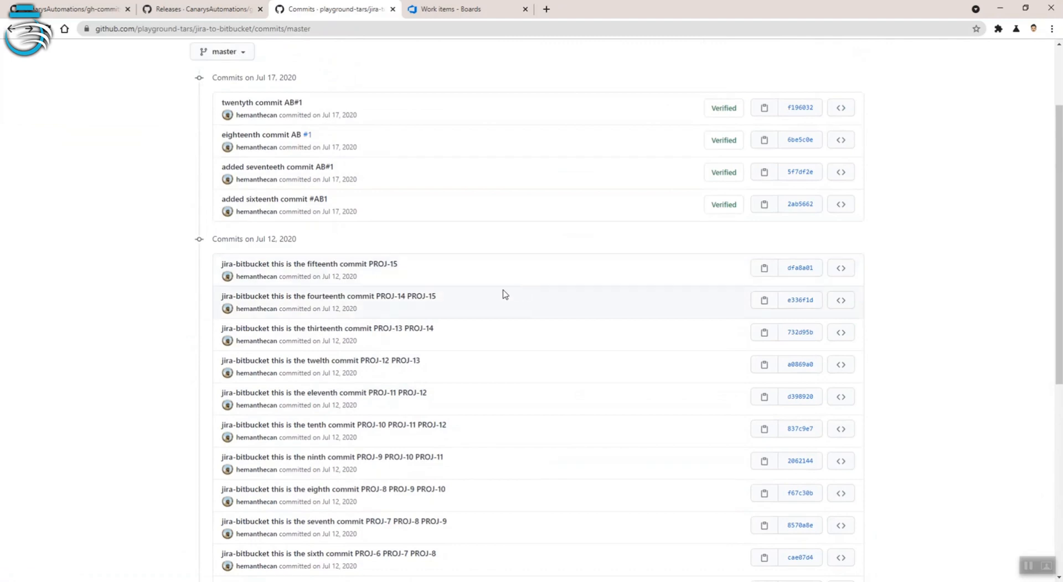
# Switch to the Azure DevOps work items, open Jira workitem 1, and check its JiraId field
pyautogui.click(477, 9)
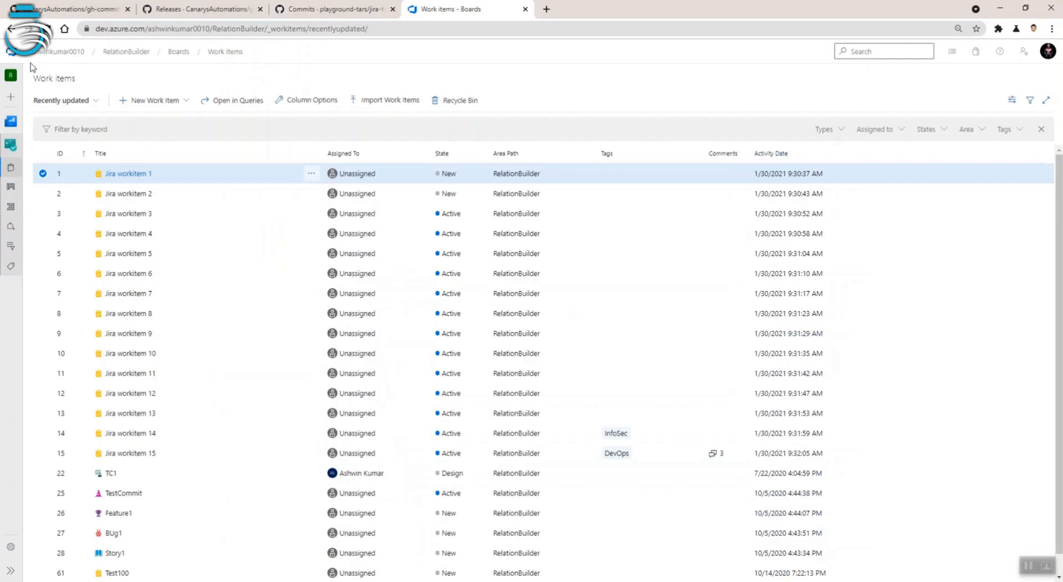
pyautogui.scroll(-1, 492, 353)
pyautogui.scroll(1, 447, 166)
pyautogui.click(140, 172)
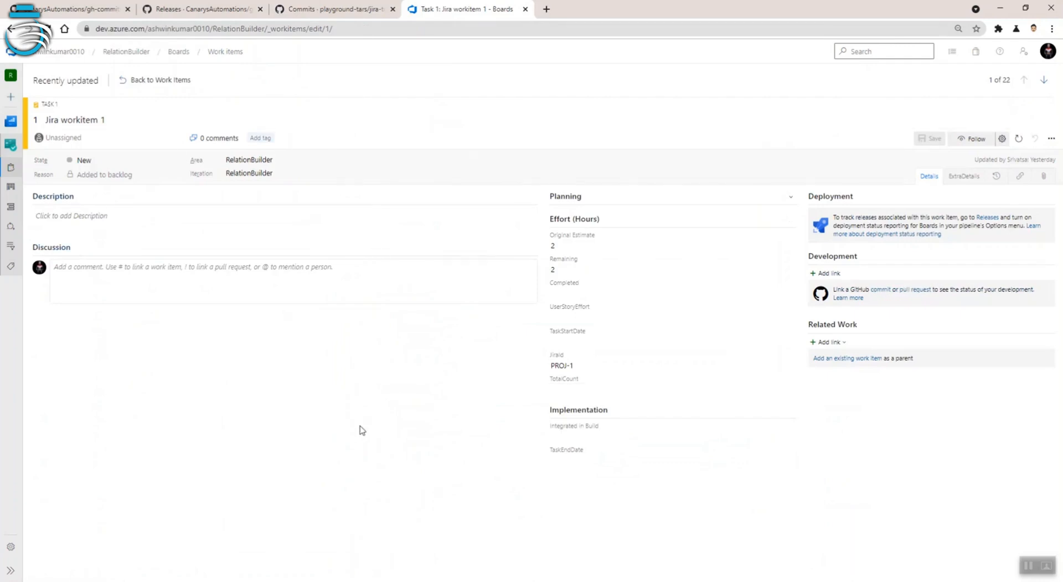
pyautogui.moveTo(602, 363); pyautogui.dragTo(510, 367)
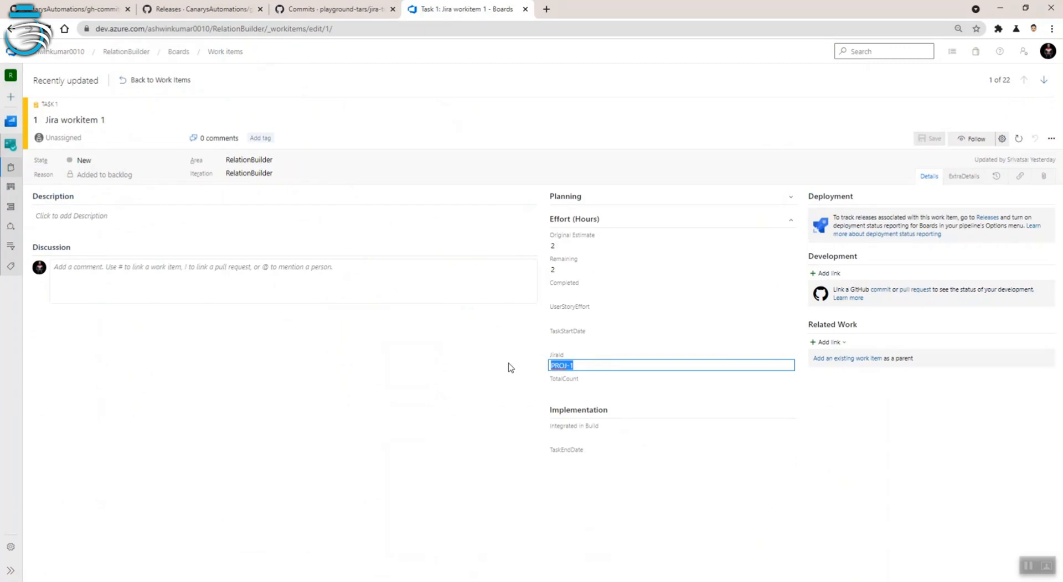
pyautogui.click(511, 367)
pyautogui.moveTo(599, 368); pyautogui.dragTo(504, 367)
pyautogui.click(434, 467)
pyautogui.click(593, 365)
pyautogui.moveTo(593, 365); pyautogui.dragTo(478, 365)
# Check the JiraId and Development section of Jira workitem 2, and return to the work items list
pyautogui.click(166, 80)
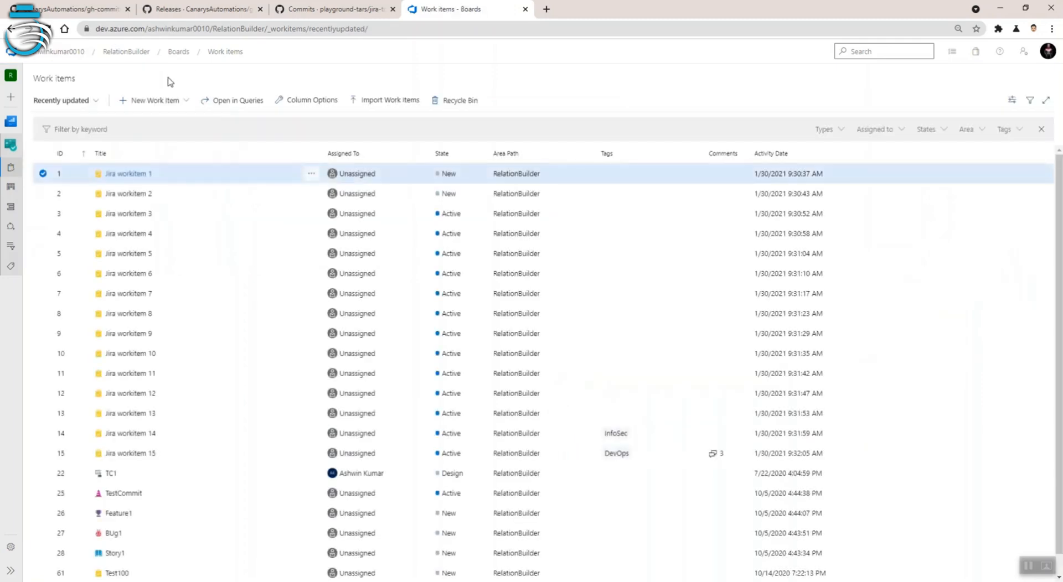
pyautogui.click(139, 193)
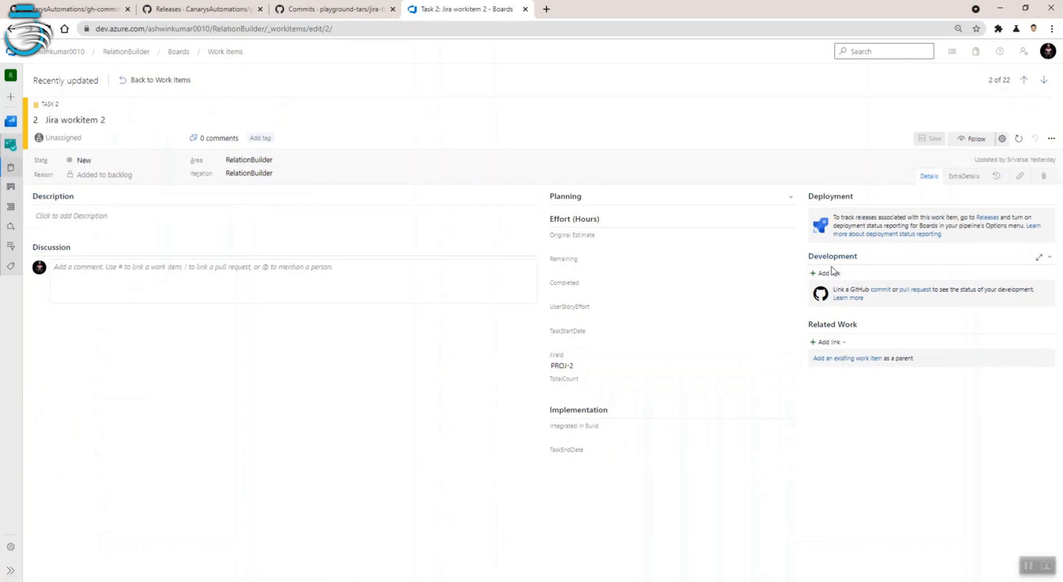
pyautogui.click(134, 81)
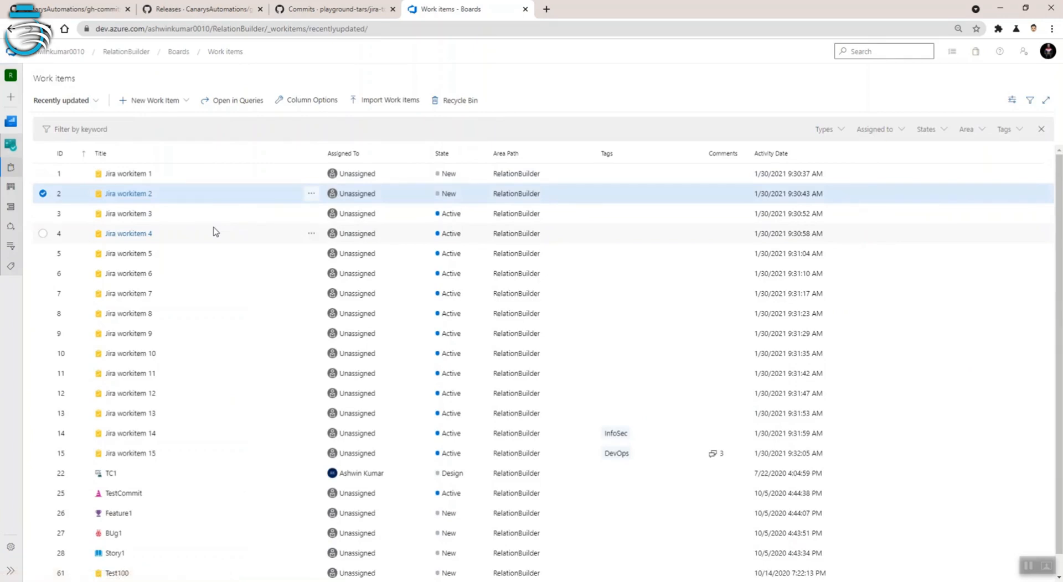
# Switch to the Relation Builder console, enter repository jira-to-bitbucket and Jira Id format PROJ-, and list the repository's commits
pyautogui.click(416, 581)
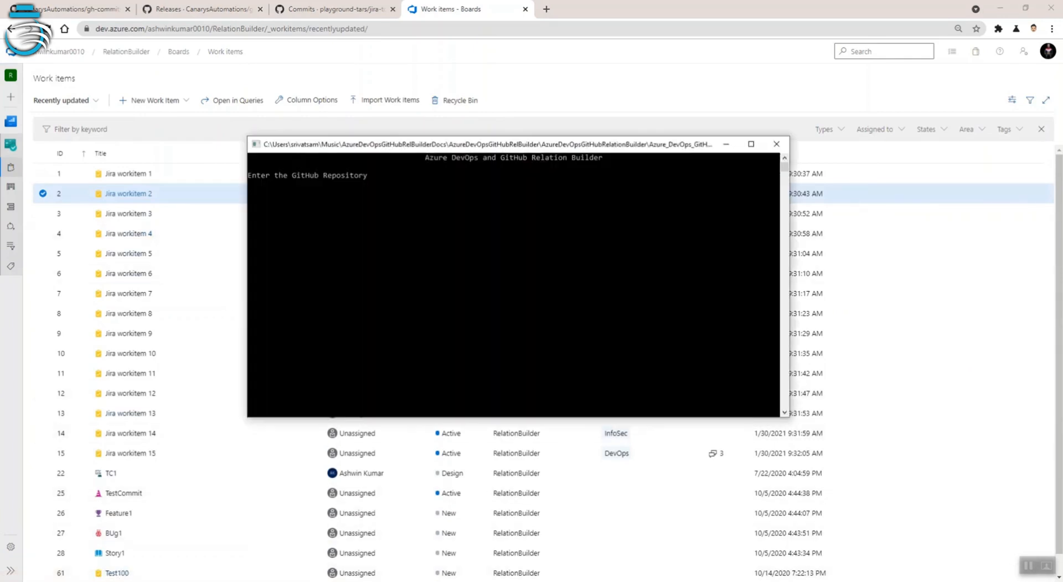
pyautogui.moveTo(481, 146); pyautogui.dragTo(399, 139)
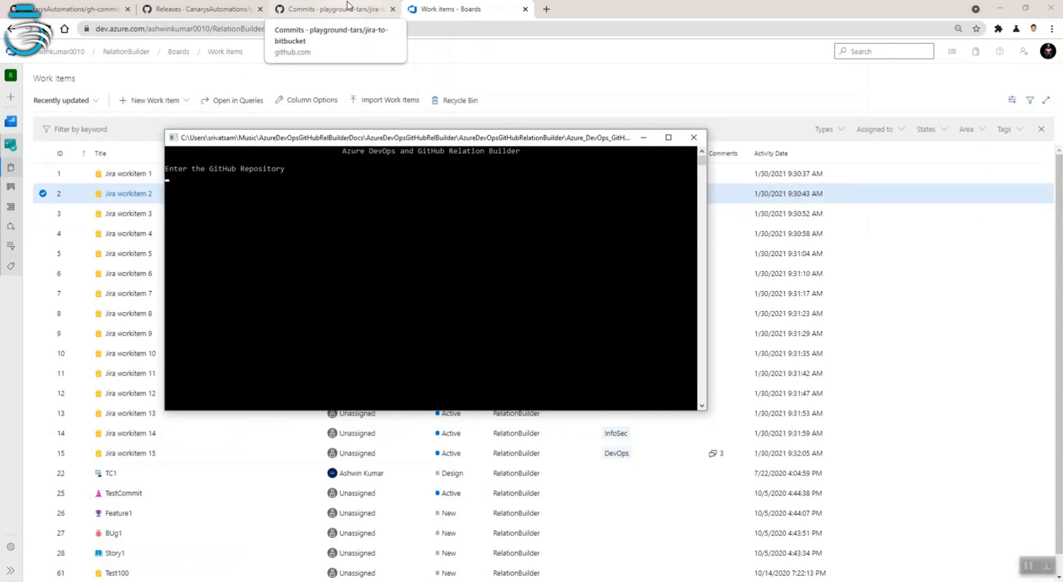
pyautogui.write('jira-to-bitbucket')
pyautogui.press('Return')
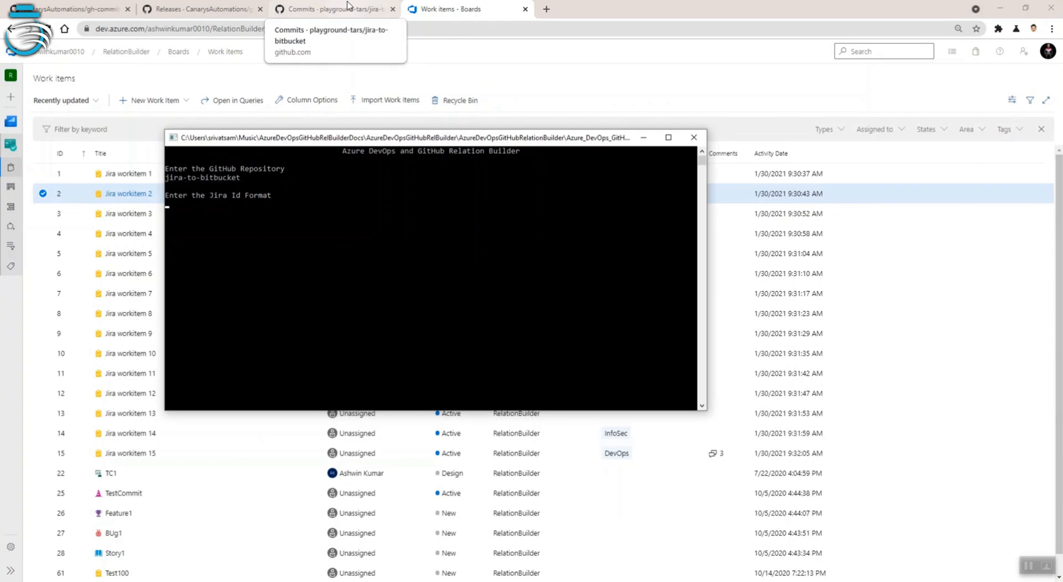
pyautogui.write('PROJ-')
pyautogui.press('Return')
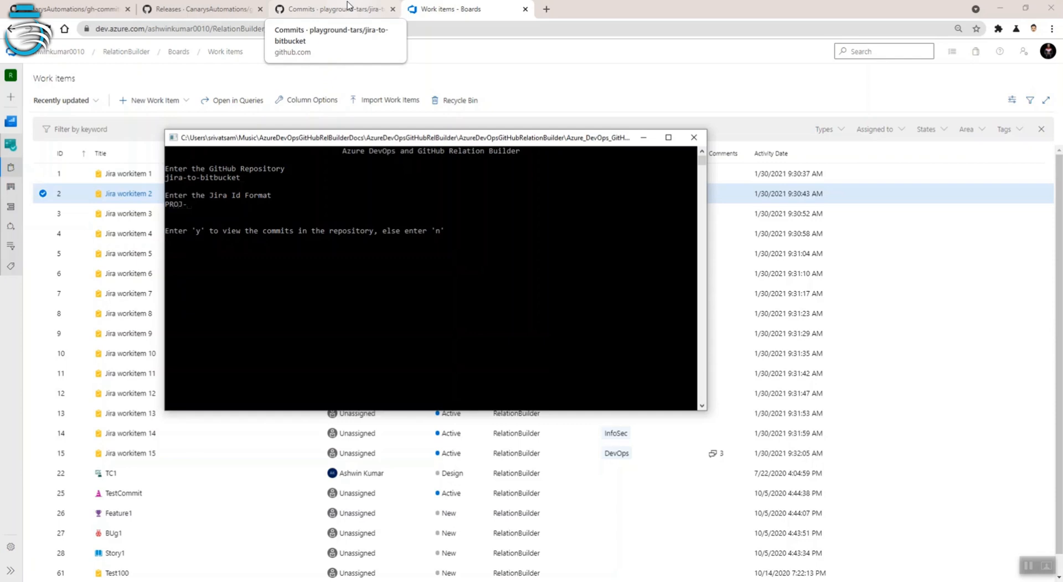
pyautogui.write('y')
pyautogui.press('Return')
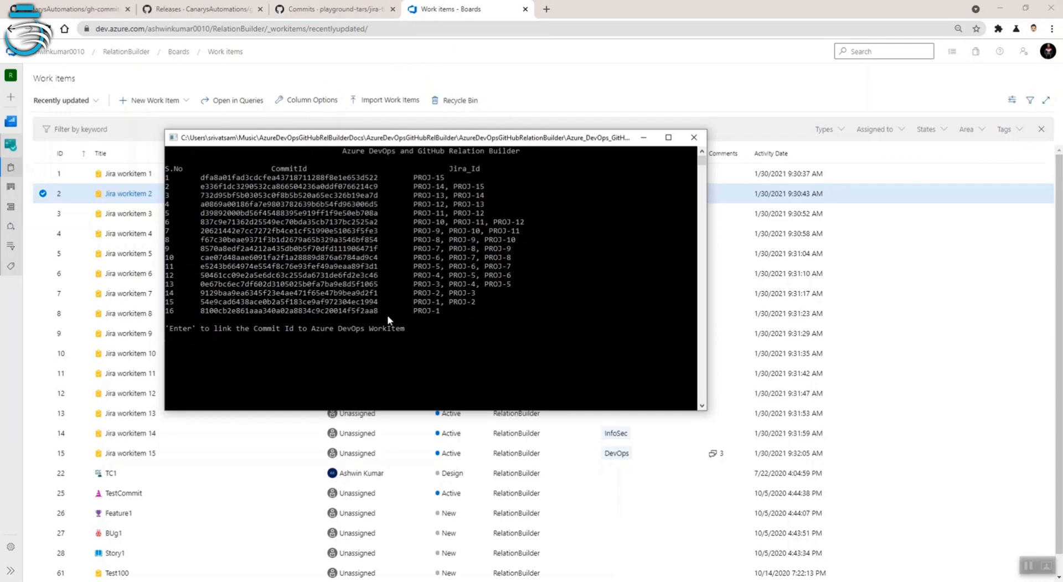
# Link the commits to work items in the RelationBuilder project, and request the list of failed relations
pyautogui.press('Return')
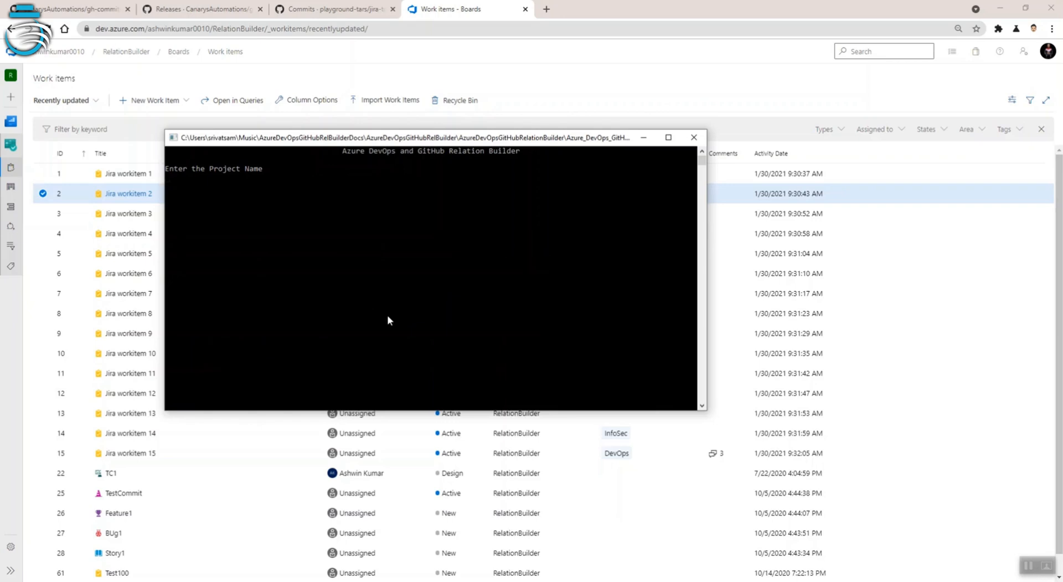
pyautogui.write('RelationBuilder')
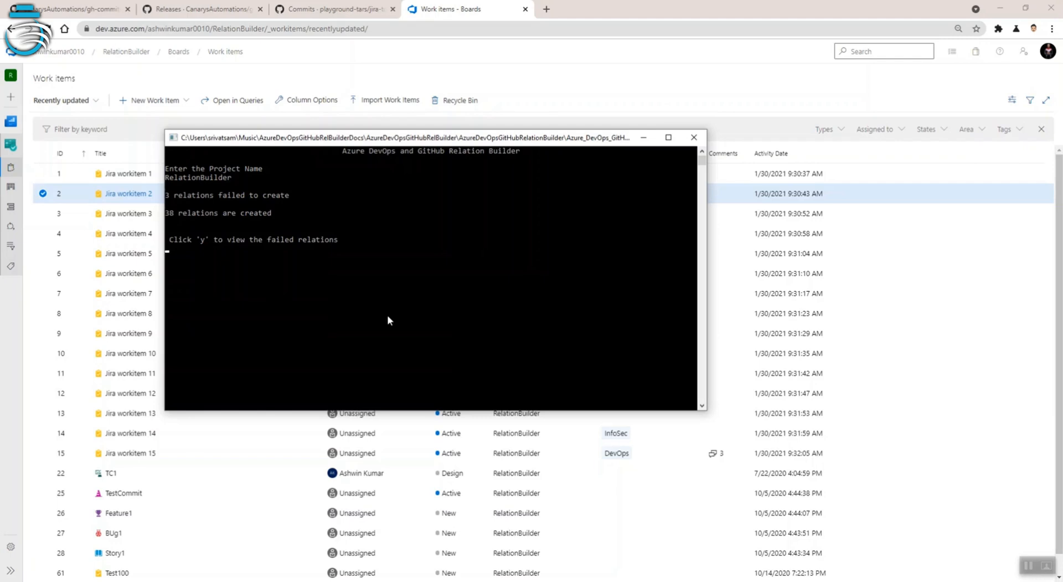
pyautogui.write('y')
pyautogui.press('Return')
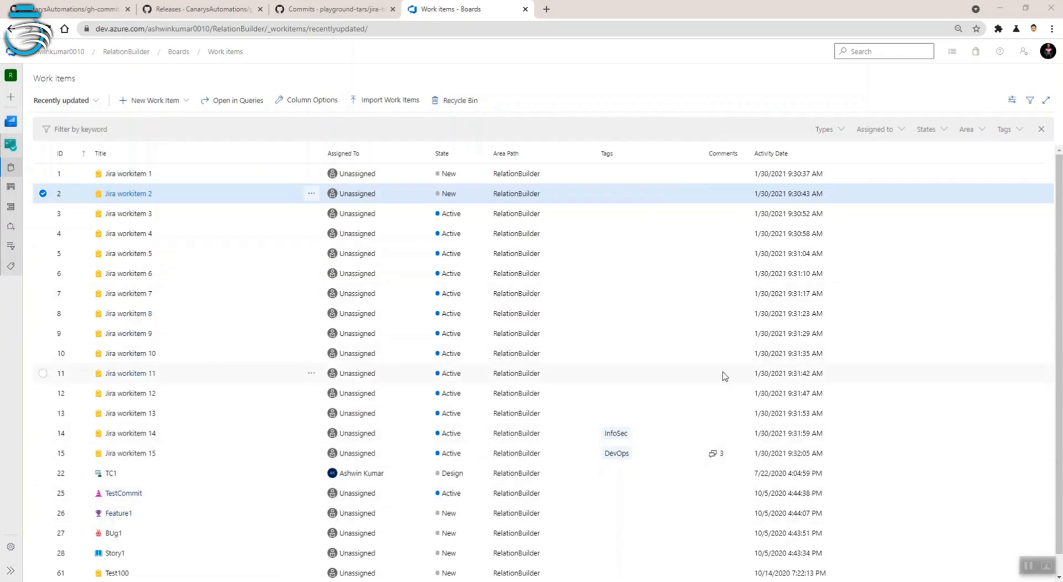
# Open Jira workitem 1 and follow its linked first commit from the Development section to GitHub
pyautogui.click(145, 175)
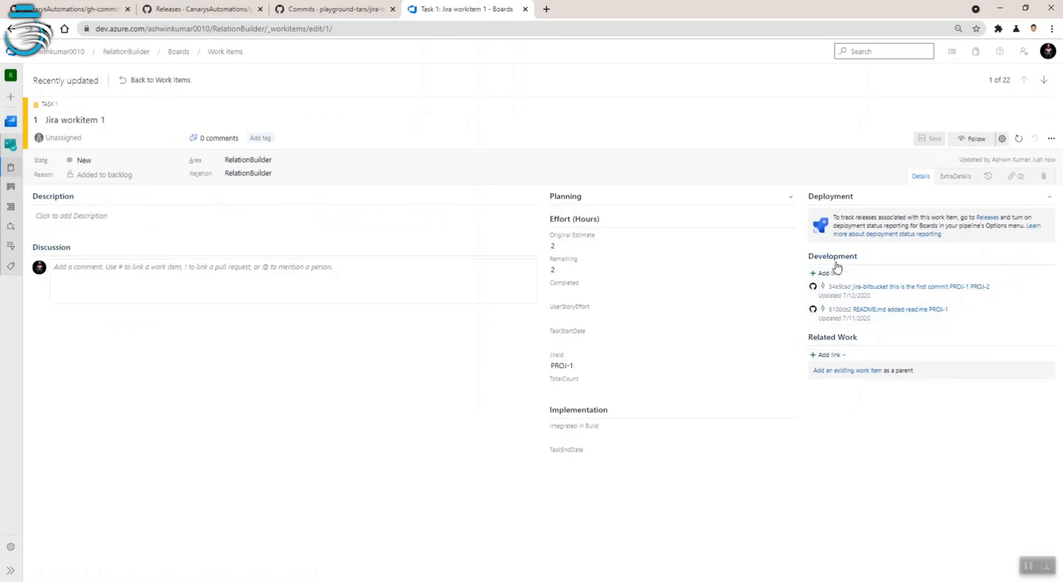
pyautogui.click(928, 288)
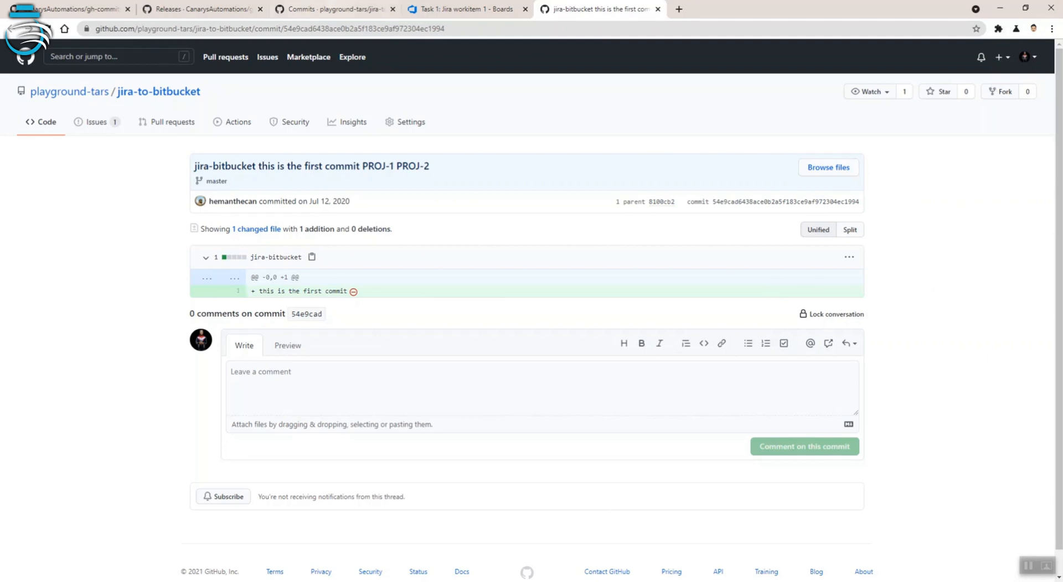
# Go back to the gh-commits-relation-builder repository's code page and look over its files and README overview
pyautogui.click(199, 9)
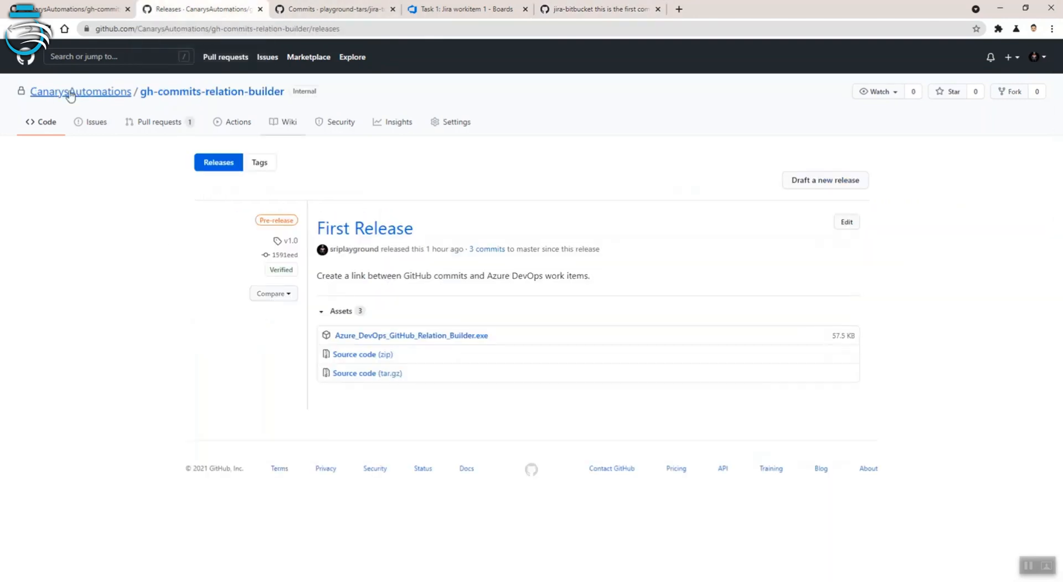
pyautogui.click(49, 127)
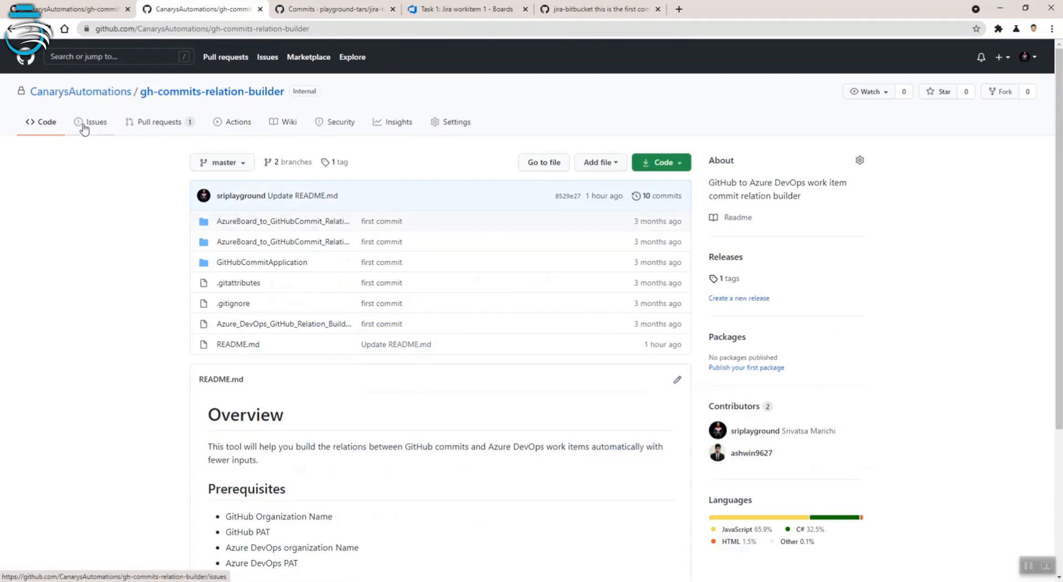
pyautogui.scroll(-2, 33, 375)
pyautogui.scroll(2, 34, 377)
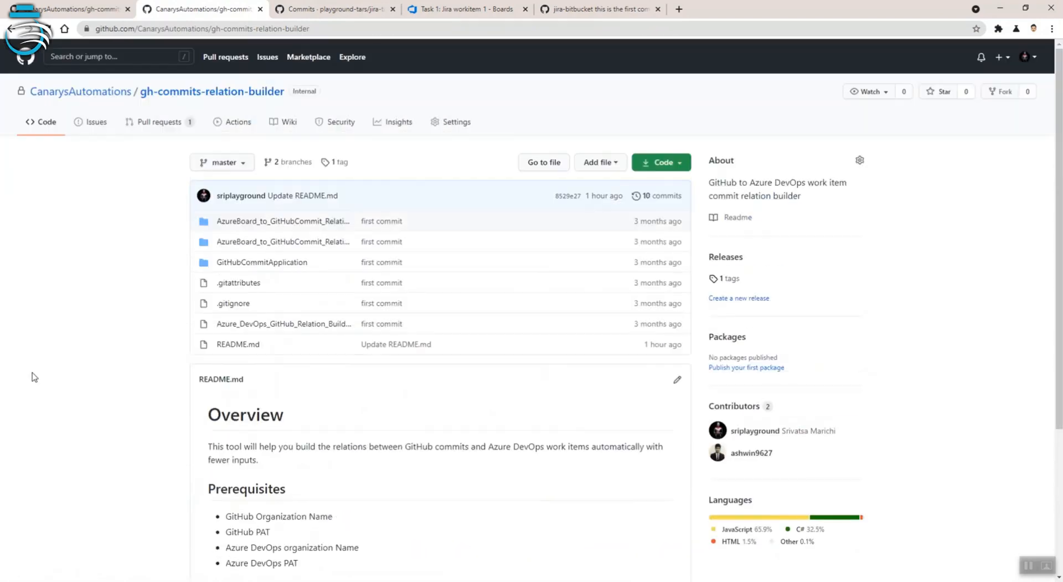